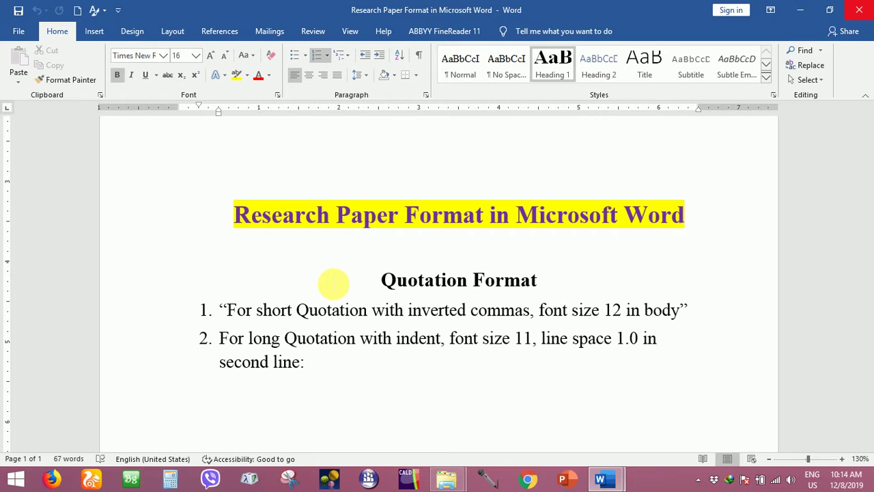
Review the quotation format rules for short and long quotations in the Research Paper Format document
{"action": "scroll", "coordinate": [336, 282], "scroll_direction": "up", "scroll_amount": 3}
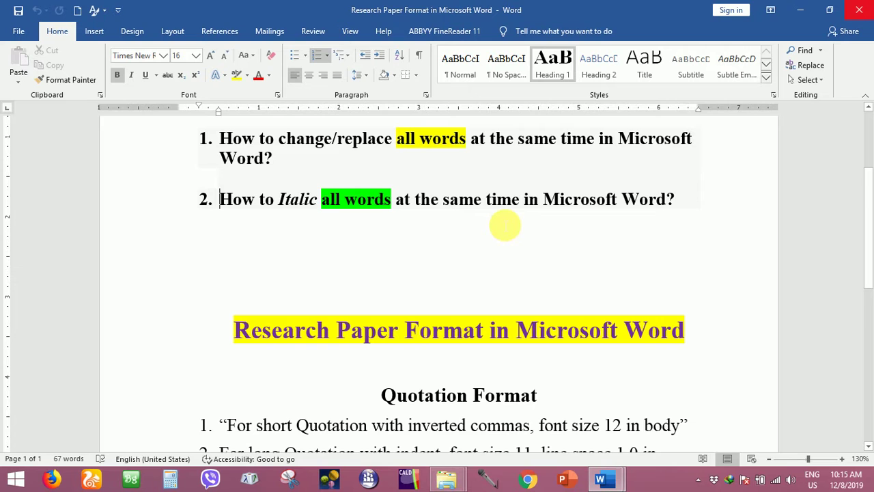
{"action": "scroll", "coordinate": [561, 229], "scroll_direction": "down", "scroll_amount": 3}
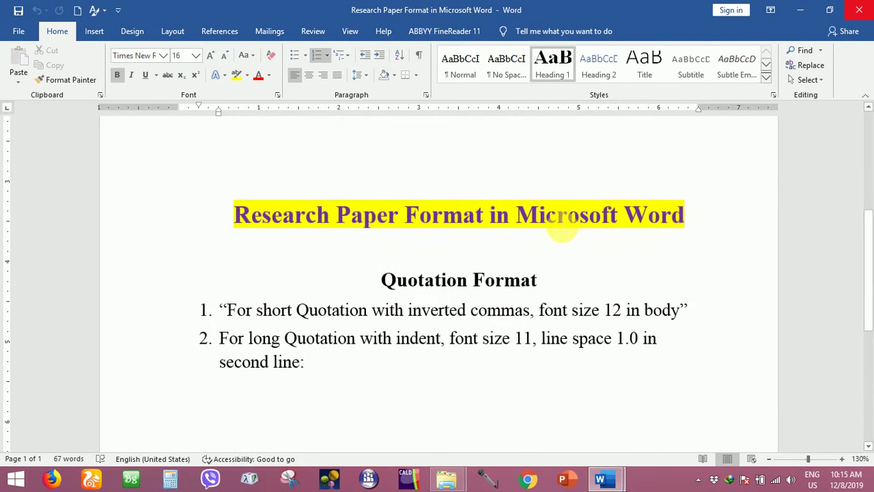
{"action": "scroll", "coordinate": [561, 229], "scroll_direction": "down", "scroll_amount": 2}
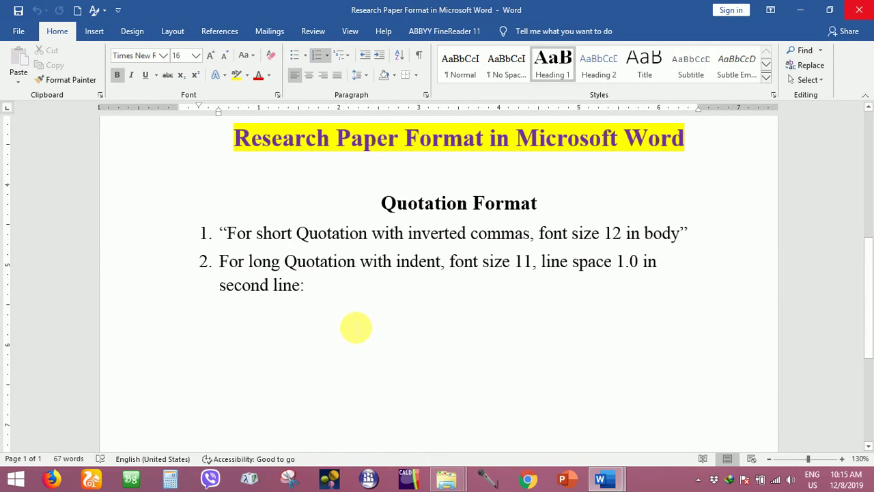
{"action": "scroll", "coordinate": [356, 328], "scroll_direction": "up", "scroll_amount": 1}
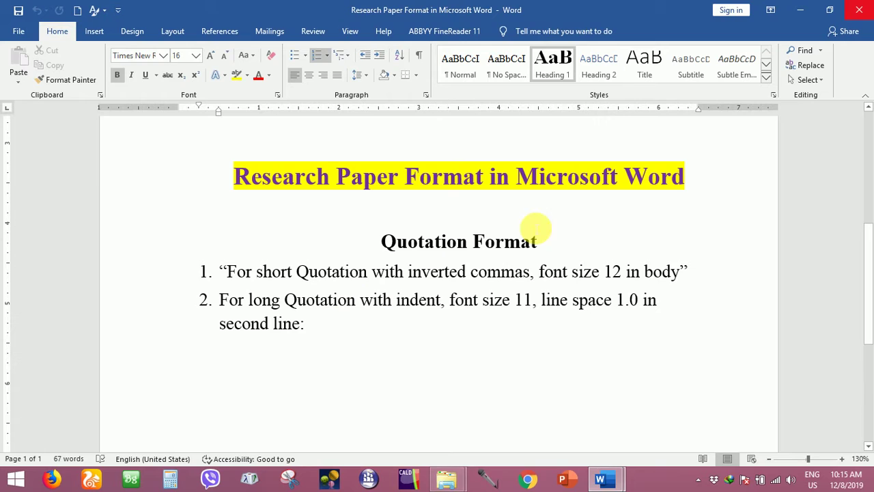
Switch to the Four Video document and examine how its indented Pāli and English quotations are laid out
{"action": "mouse_move", "coordinate": [601, 478]}
{"action": "left_click", "coordinate": [559, 444]}
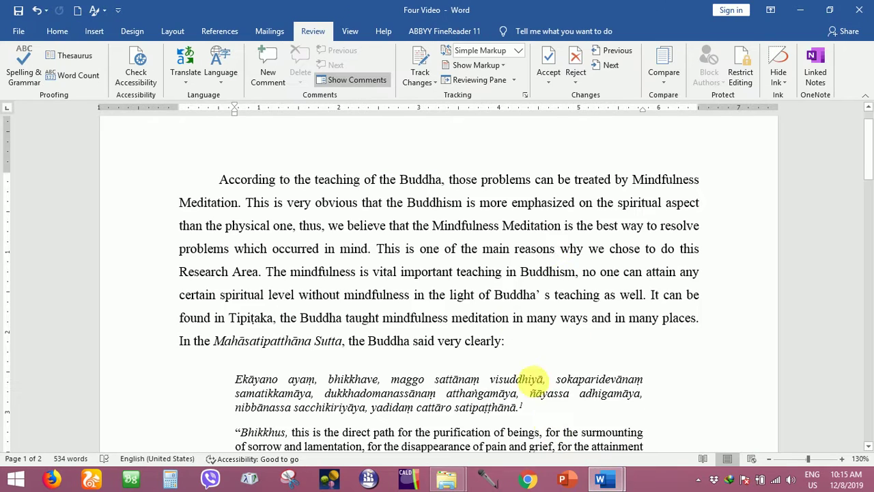
{"action": "scroll", "coordinate": [560, 234], "scroll_direction": "up", "scroll_amount": 1}
{"action": "scroll", "coordinate": [562, 234], "scroll_direction": "down", "scroll_amount": 4}
{"action": "scroll", "coordinate": [555, 241], "scroll_direction": "up", "scroll_amount": 3}
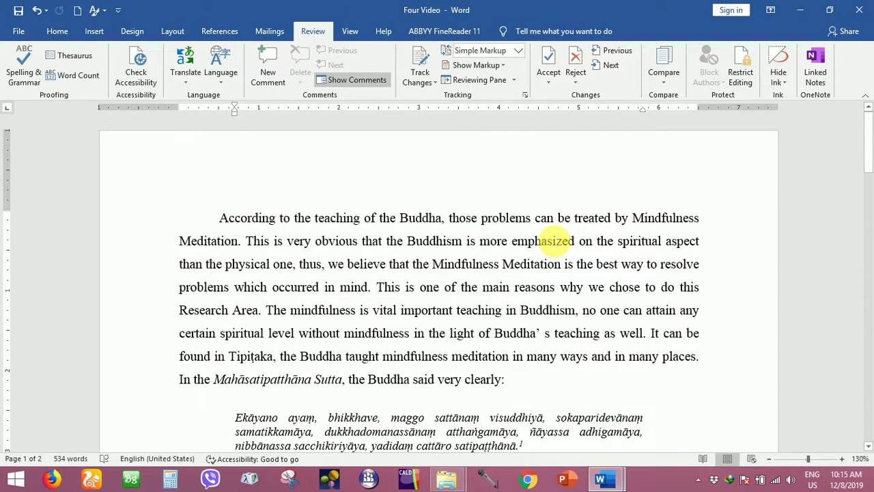
{"action": "scroll", "coordinate": [550, 246], "scroll_direction": "down", "scroll_amount": 11}
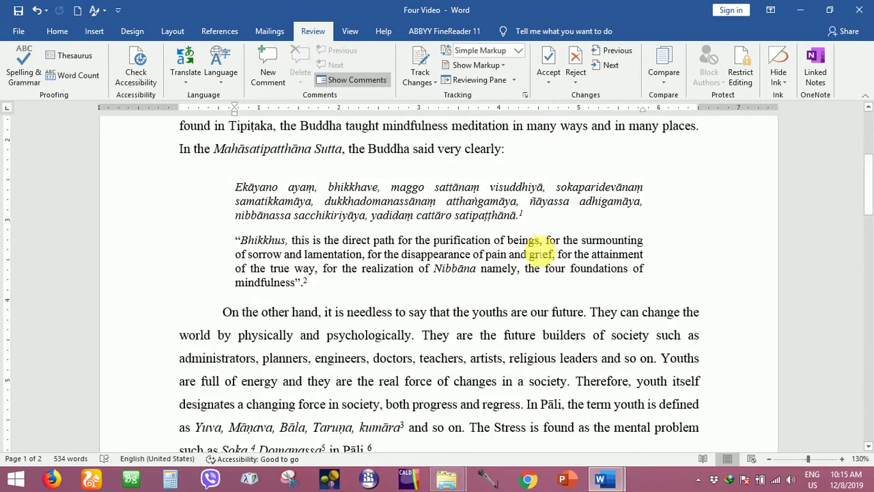
{"action": "scroll", "coordinate": [536, 255], "scroll_direction": "down", "scroll_amount": 5}
{"action": "scroll", "coordinate": [585, 381], "scroll_direction": "up", "scroll_amount": 14}
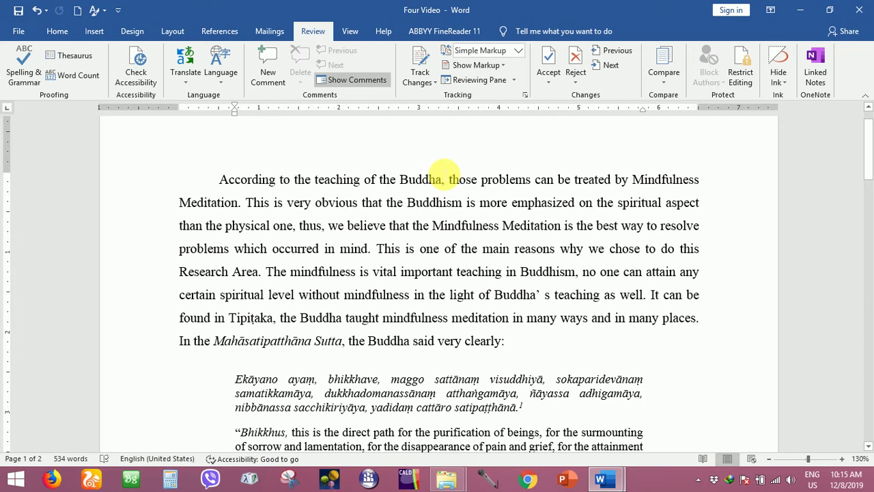
End "the Buddha said very clearly" with a period and merge the Pāli quotation below into that body paragraph
{"action": "scroll", "coordinate": [445, 170], "scroll_direction": "down", "scroll_amount": 3}
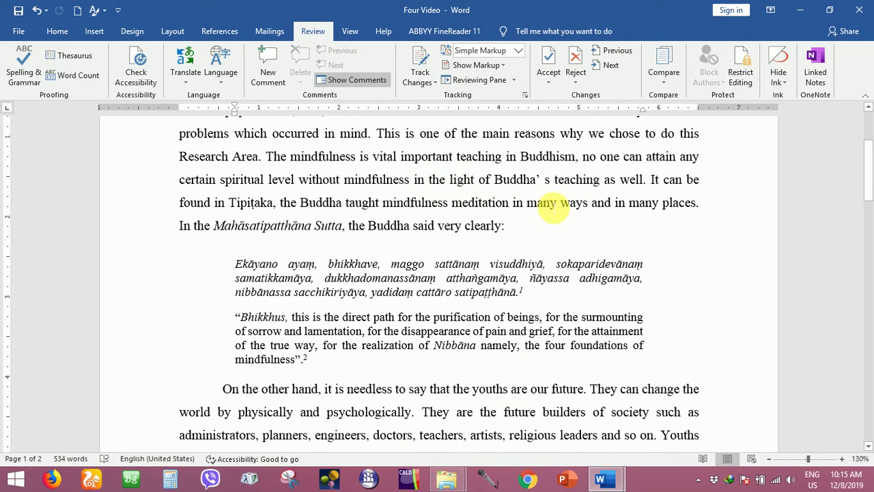
{"action": "left_click", "coordinate": [509, 227]}
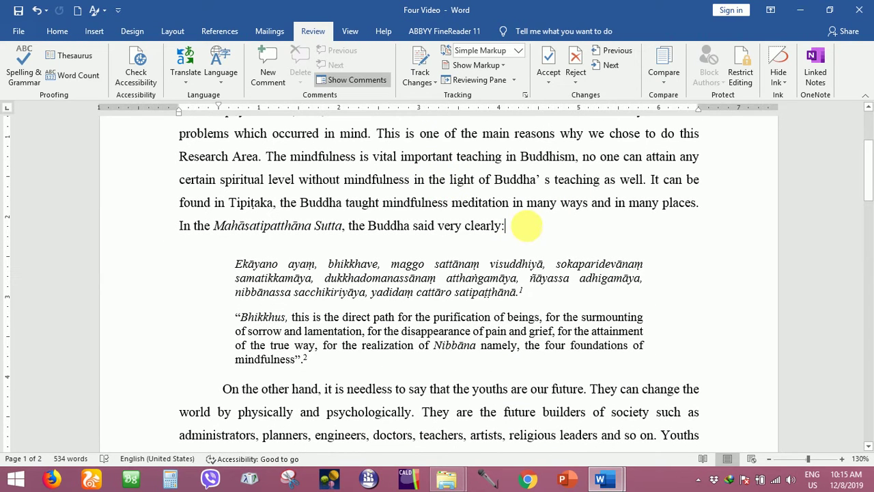
{"action": "key", "text": "BackSpace"}
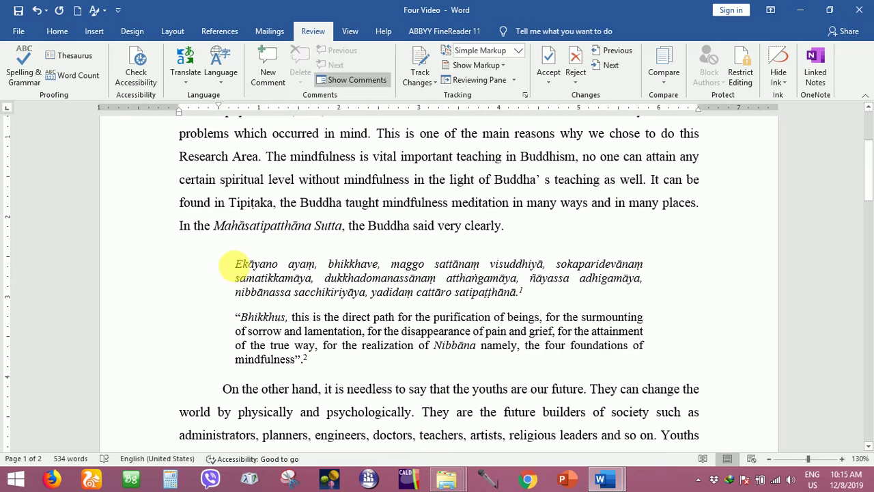
{"action": "left_click", "coordinate": [235, 264]}
{"action": "key", "text": "BackSpace"}
{"action": "key", "text": "BackSpace"}
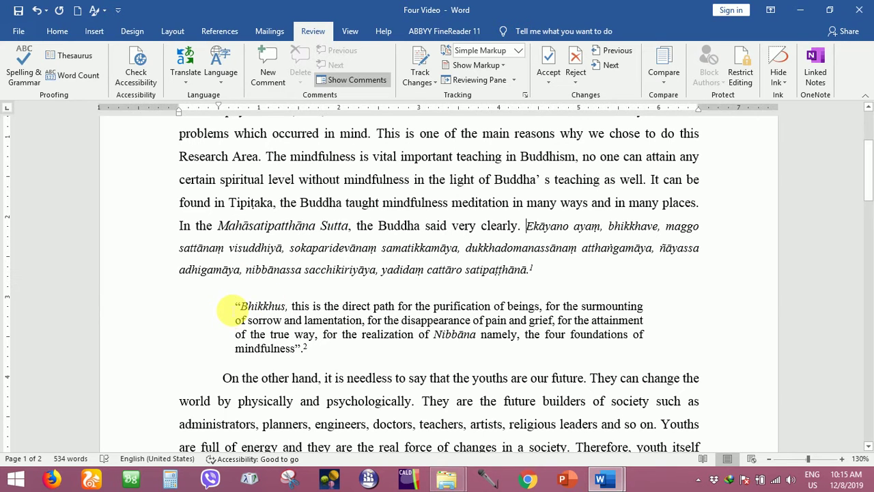
Merge the English "Bhikkhus" quotation into the same paragraph and add an opening quotation mark before "Ekāyano"
{"action": "left_click", "coordinate": [235, 306]}
{"action": "key", "text": "BackSpace"}
{"action": "key", "text": "BackSpace"}
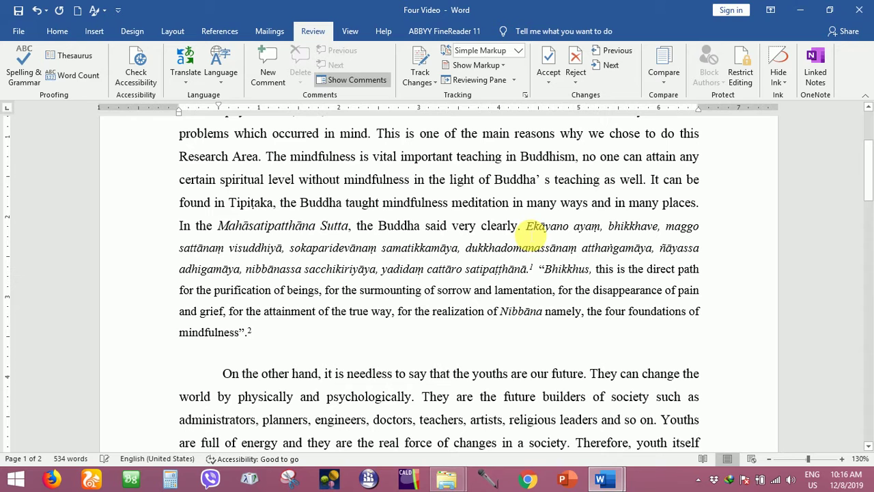
{"action": "left_click", "coordinate": [527, 227]}
{"action": "type", "text": "“"}
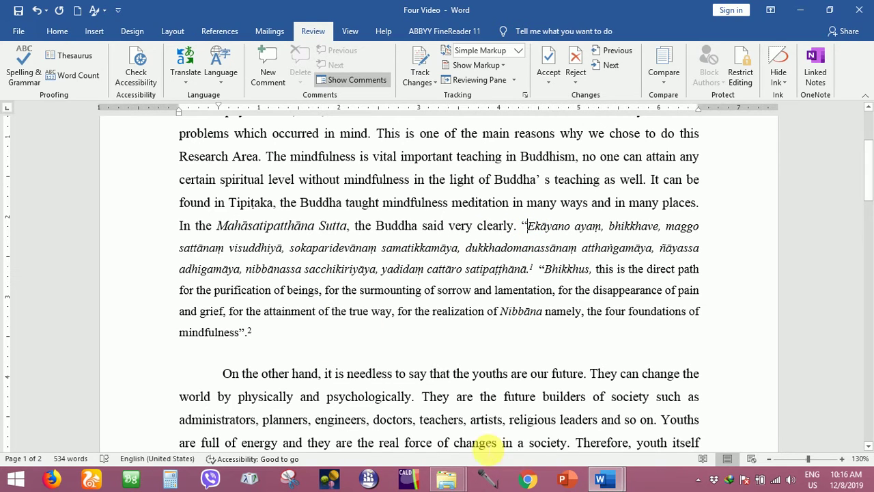
Check the short quotation rule in the Research Paper Format document and return to Four Video
{"action": "mouse_move", "coordinate": [605, 479]}
{"action": "left_click", "coordinate": [655, 432]}
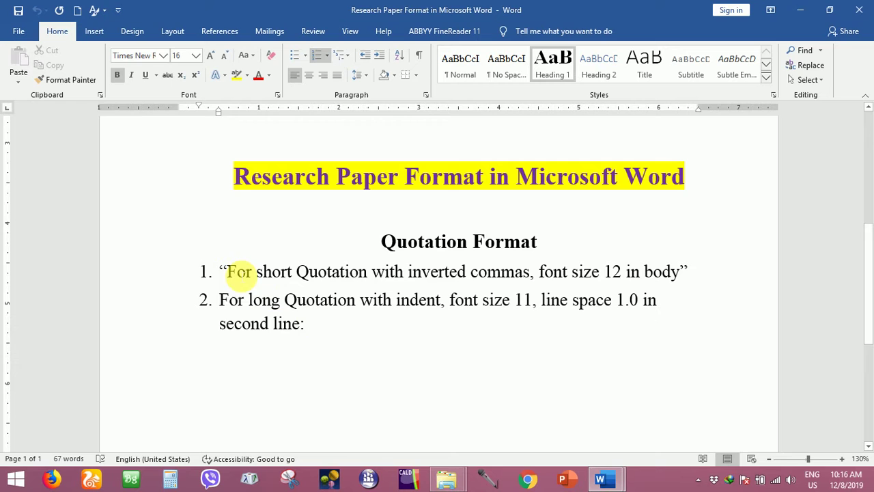
{"action": "mouse_move", "coordinate": [602, 478]}
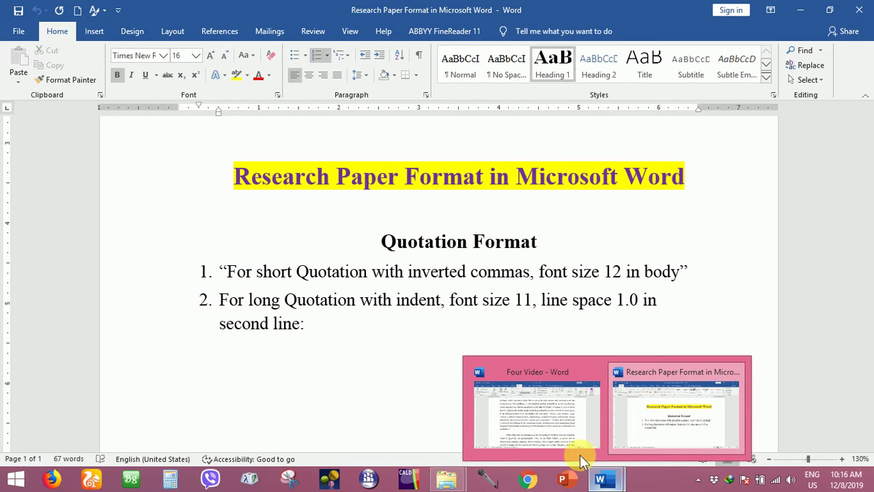
{"action": "left_click", "coordinate": [518, 416]}
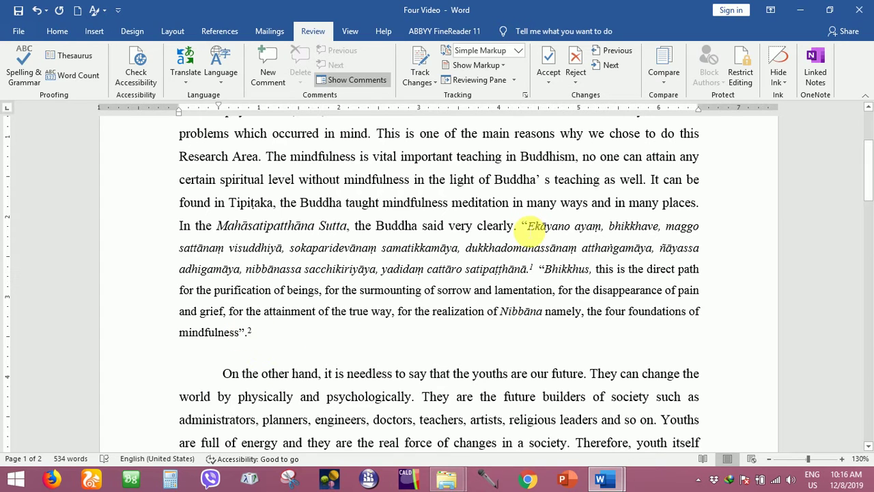
Set the font size of the merged passage from "Ekāyano" to "four foundations of mindfulness" to 12
{"action": "left_click_drag", "start_coordinate": [529, 229], "coordinate": [475, 340]}
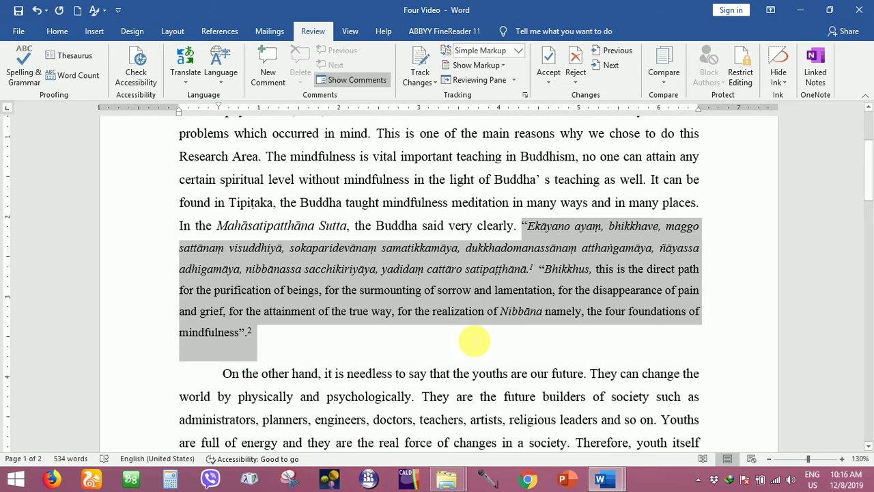
{"action": "left_click", "coordinate": [58, 31]}
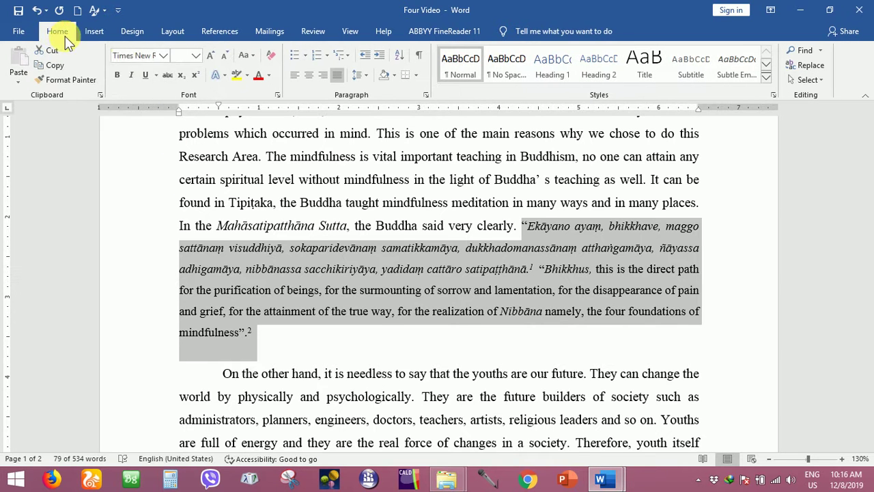
{"action": "left_click", "coordinate": [198, 57]}
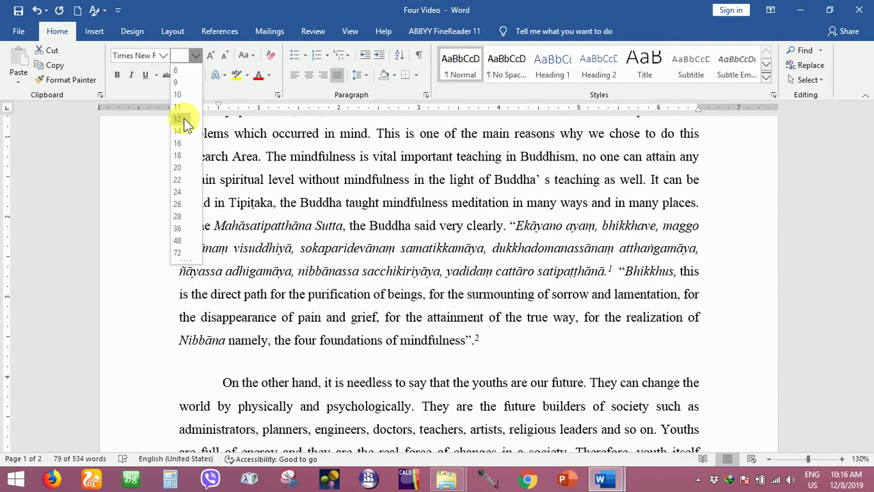
{"action": "left_click", "coordinate": [183, 118]}
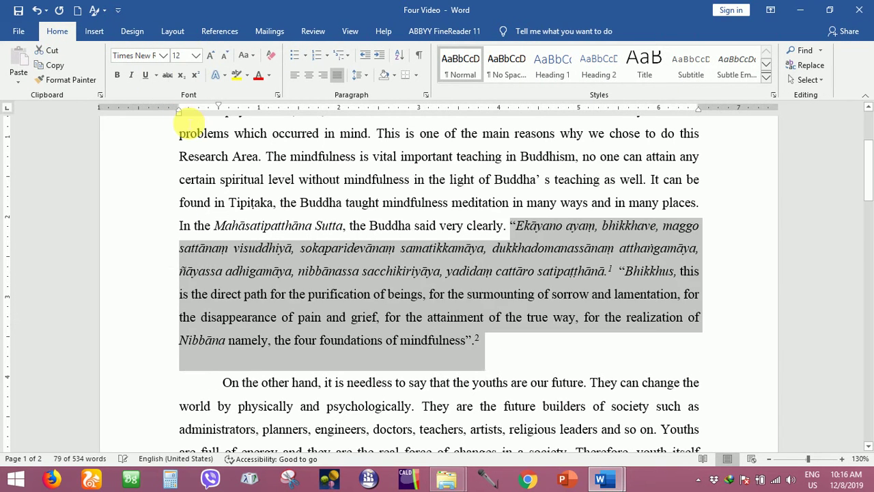
Check the line spacing and font size of the merged Pāli and English quotation passage
{"action": "left_click", "coordinate": [361, 76]}
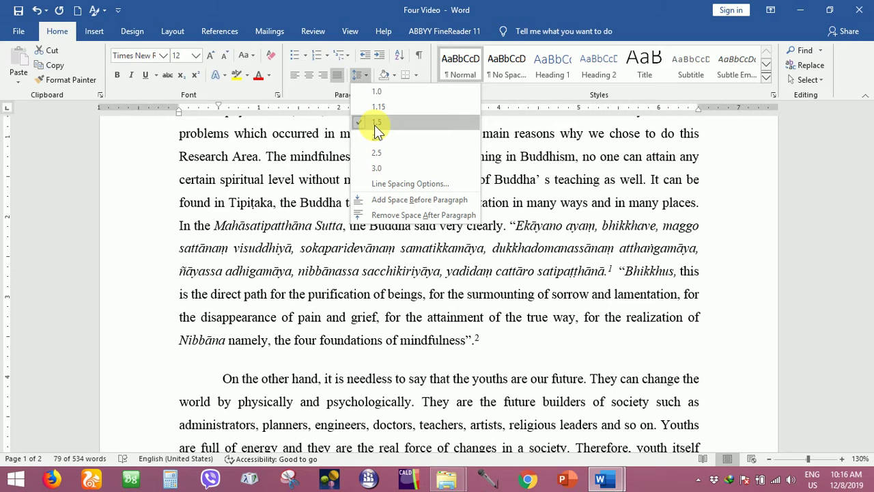
{"action": "left_click", "coordinate": [519, 362]}
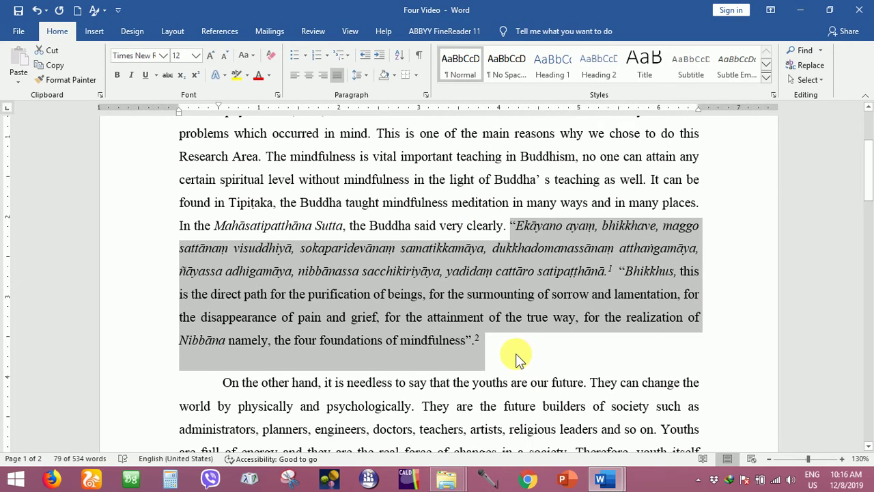
{"action": "left_click", "coordinate": [512, 357]}
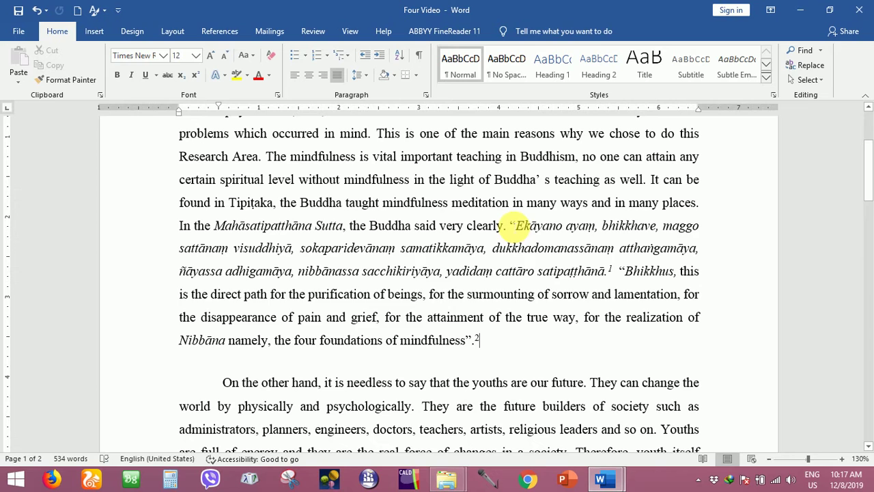
{"action": "left_click_drag", "start_coordinate": [511, 227], "coordinate": [502, 343]}
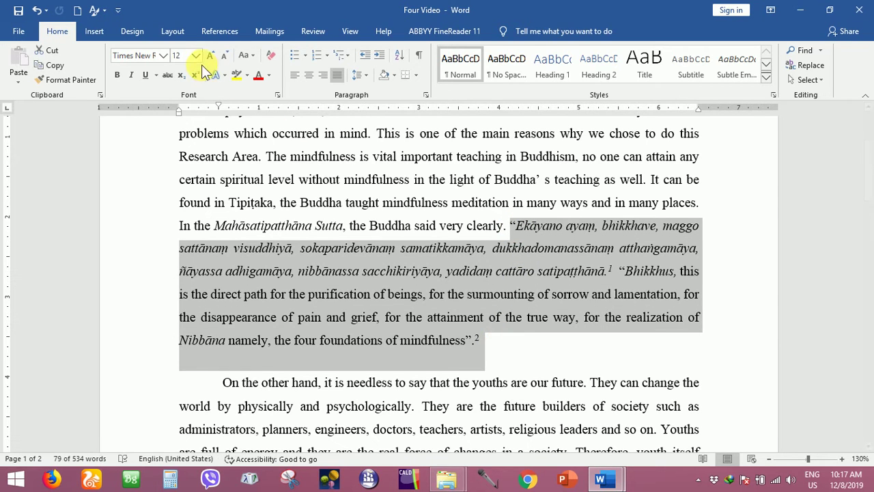
{"action": "left_click", "coordinate": [519, 358]}
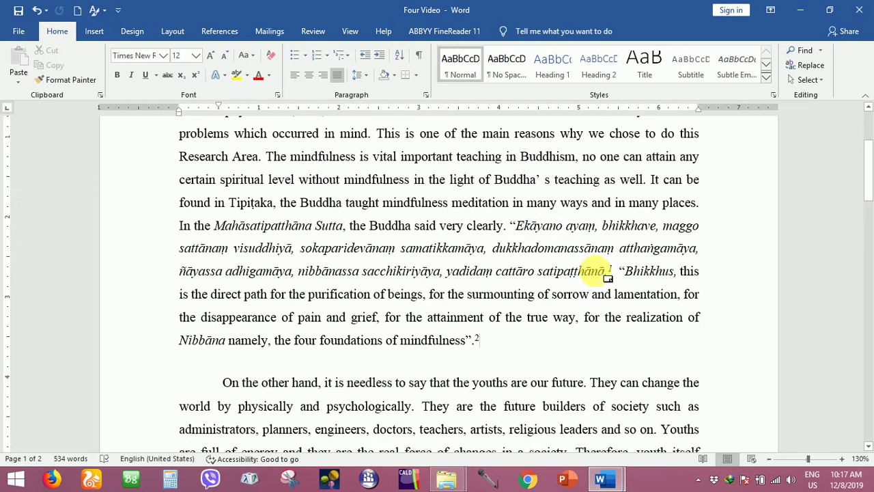
{"action": "left_click_drag", "start_coordinate": [507, 226], "coordinate": [608, 271]}
{"action": "left_click", "coordinate": [671, 275]}
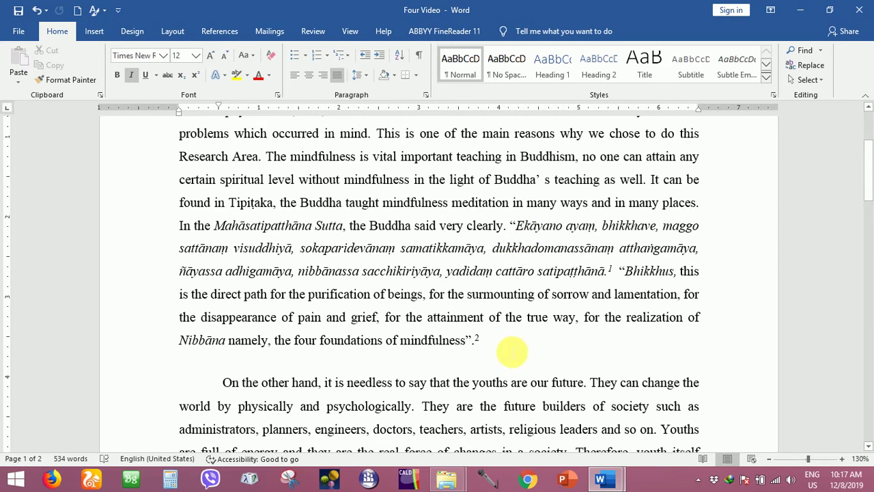
Check the long quotation rule in the Research Paper Format document and return to Four Video
{"action": "mouse_move", "coordinate": [601, 478]}
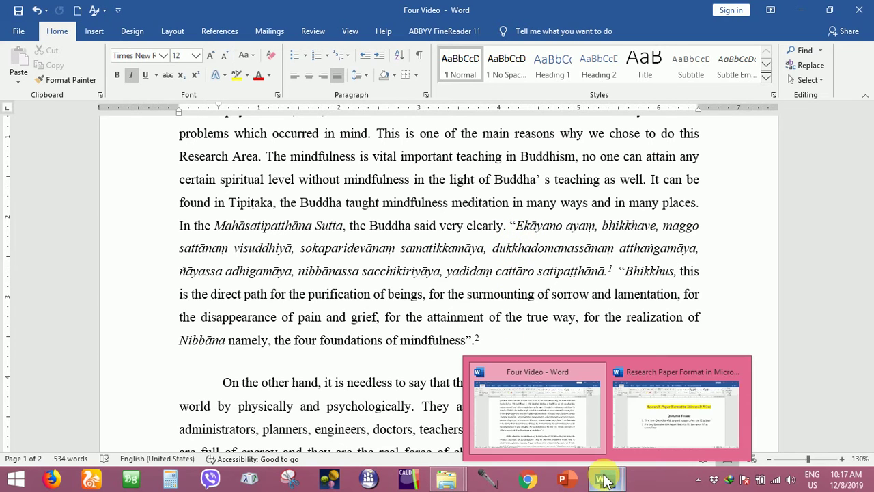
{"action": "left_click", "coordinate": [648, 426]}
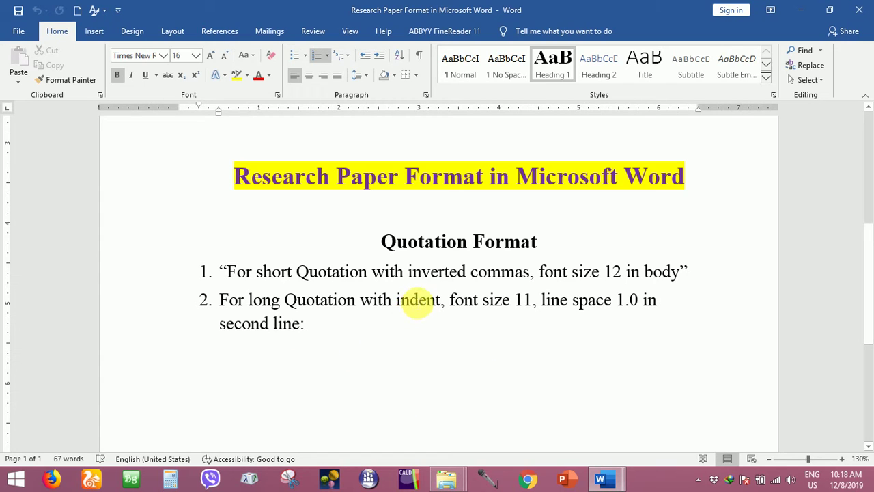
{"action": "left_click", "coordinate": [304, 329]}
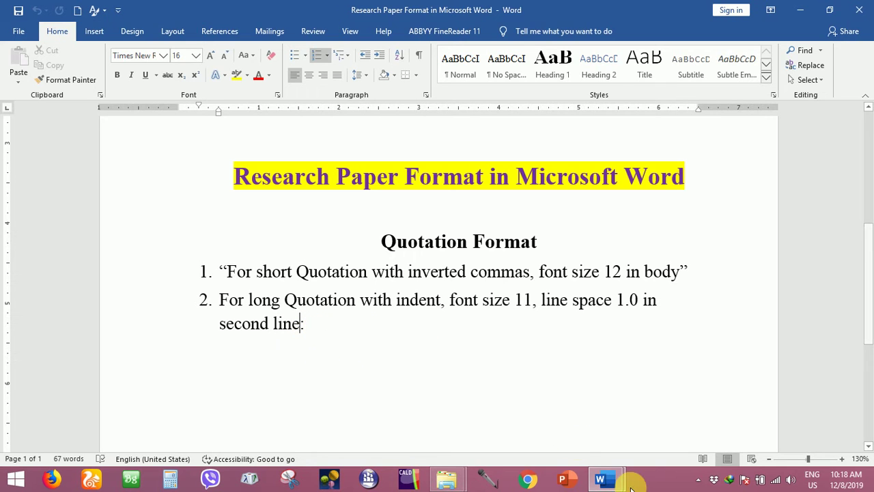
{"action": "mouse_move", "coordinate": [601, 479]}
{"action": "left_click", "coordinate": [554, 437]}
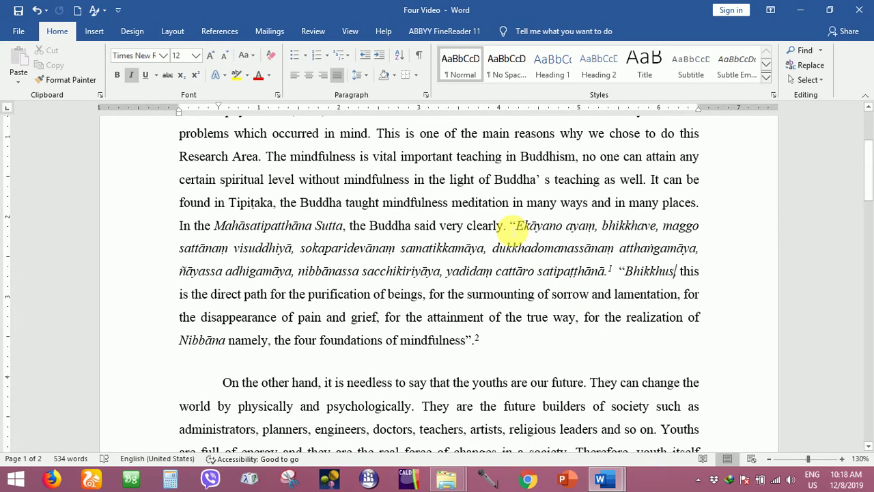
Replace the period after "very clearly" with a colon and move the quotation into a new paragraph below
{"action": "left_click", "coordinate": [508, 228]}
{"action": "key", "text": "BackSpace"}
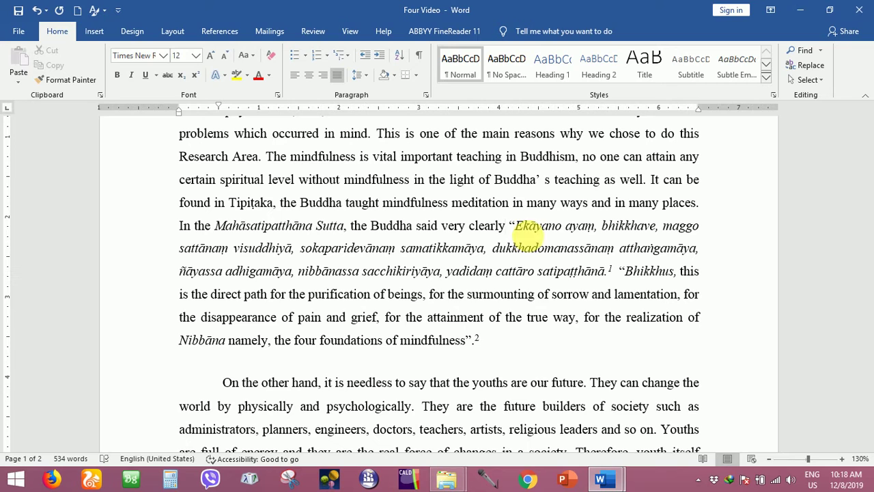
{"action": "type", "text": ":"}
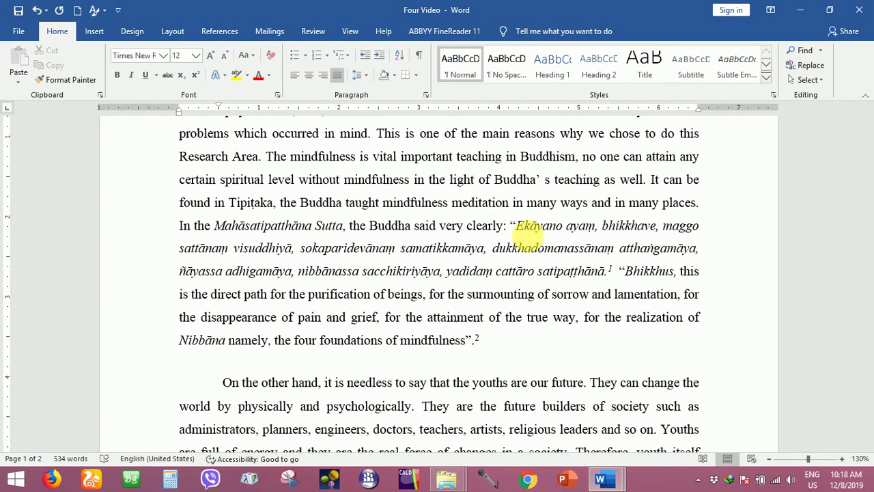
{"action": "key", "text": "Return"}
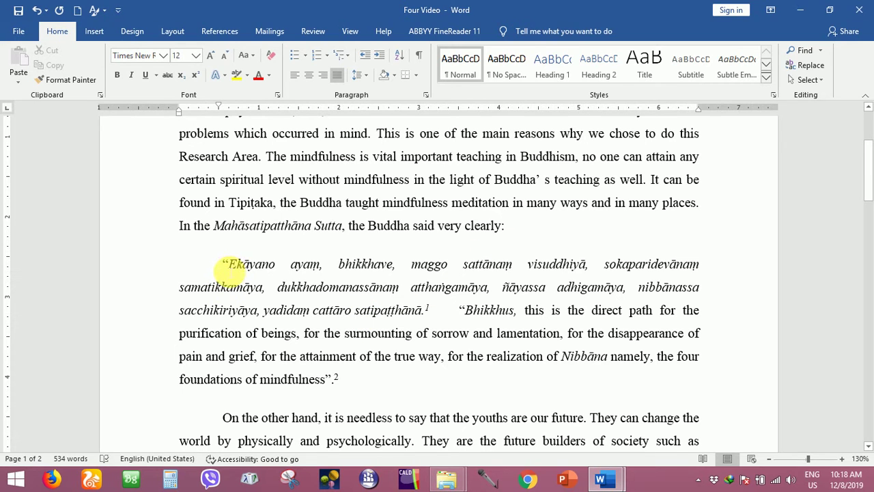
Set the left and right indentation of the whole quotation from "Ekāyano" to "four foundations of mindfulness" to 0.7"
{"action": "left_click", "coordinate": [226, 265]}
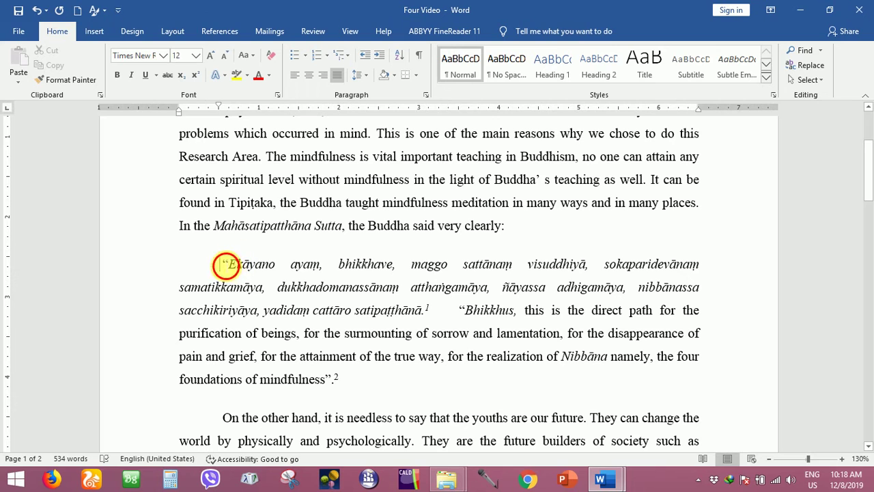
{"action": "left_click_drag", "start_coordinate": [226, 265], "coordinate": [362, 384]}
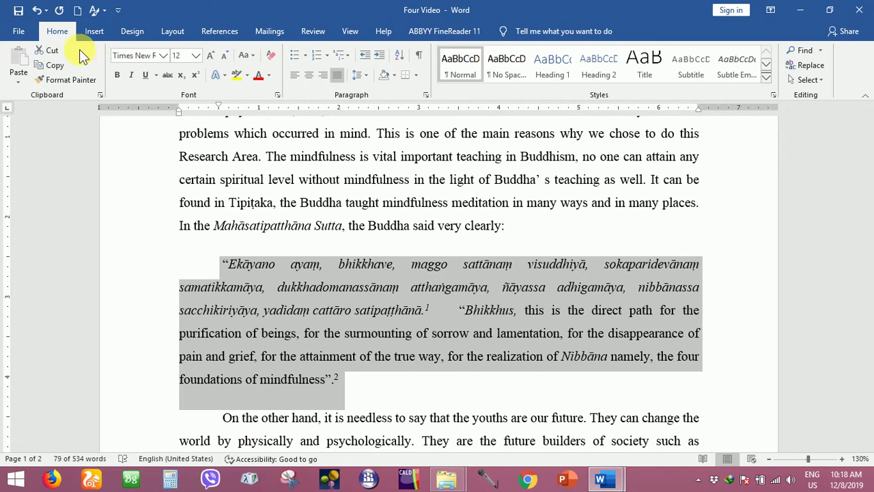
{"action": "left_click", "coordinate": [367, 80]}
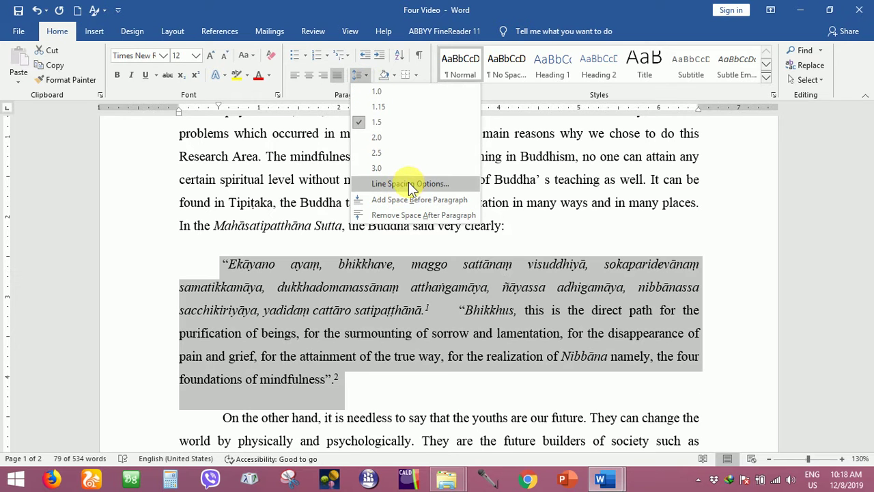
{"action": "left_click", "coordinate": [410, 184]}
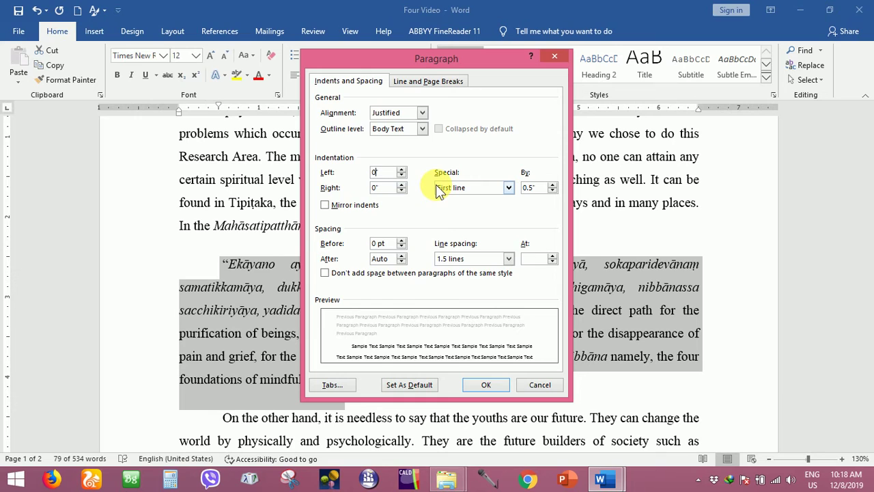
{"action": "type", "text": ".7\""}
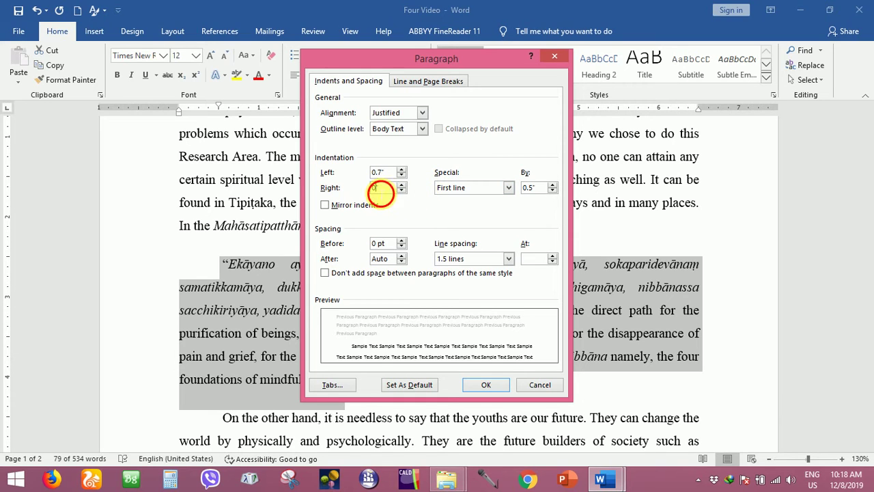
{"action": "left_click", "coordinate": [381, 193]}
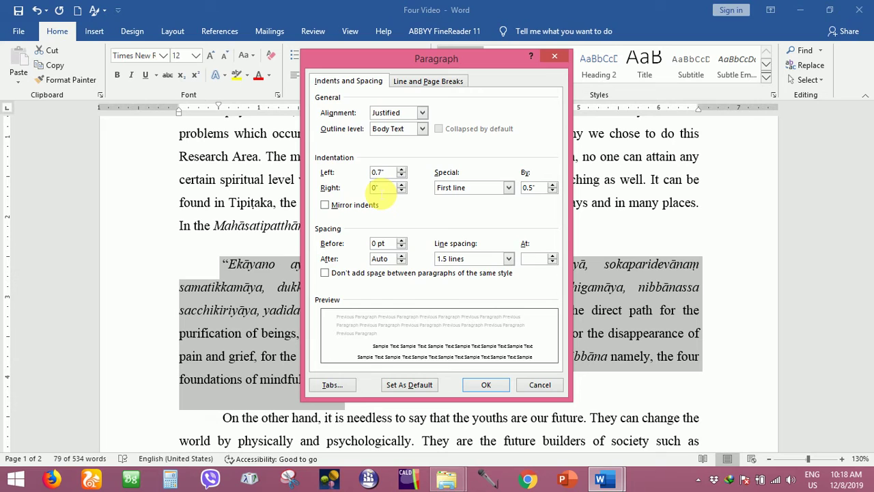
{"action": "type", "text": "0.7"}
{"action": "key", "text": "Tab"}
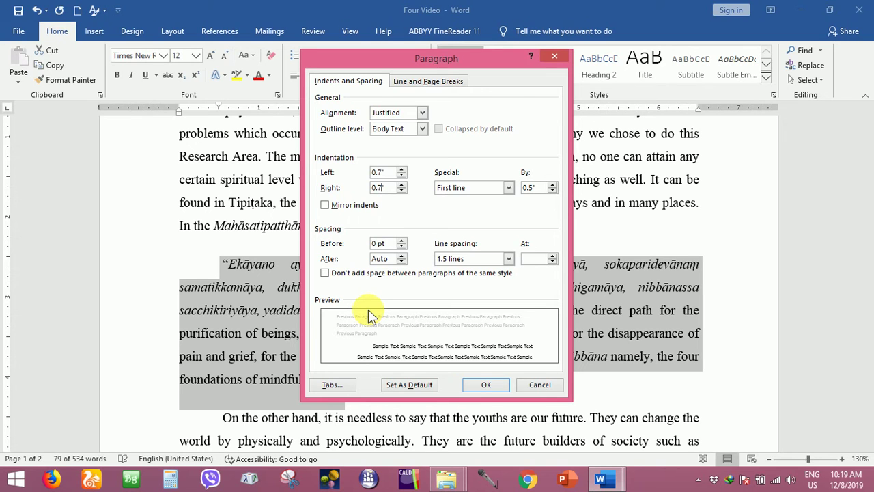
{"action": "left_click", "coordinate": [482, 386]}
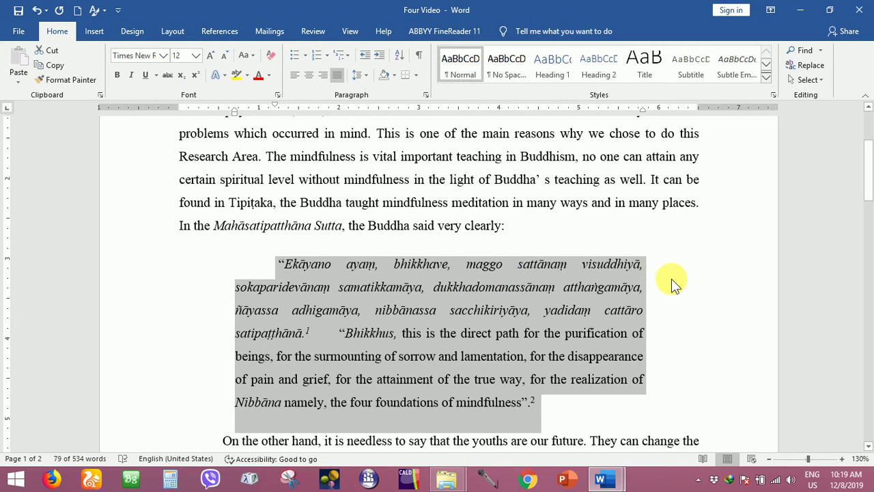
Set the indented quotation's font size to 11 and its line spacing to 1.0
{"action": "scroll", "coordinate": [672, 279], "scroll_direction": "down", "scroll_amount": 1}
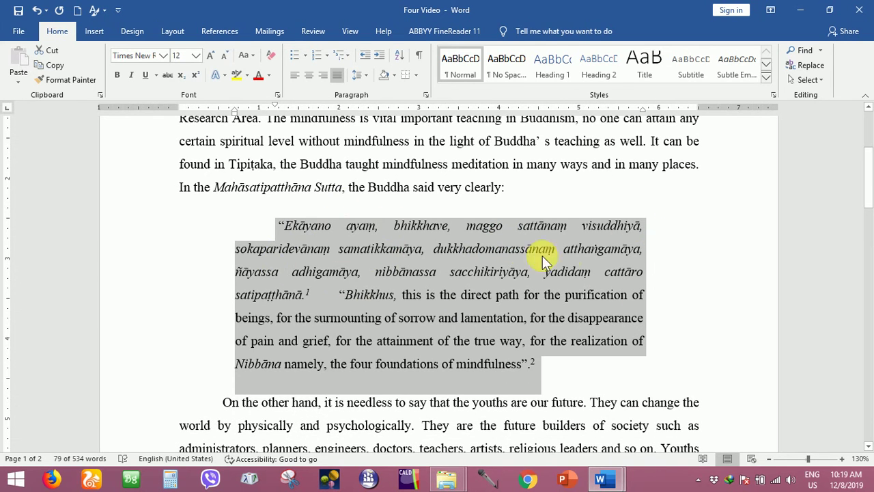
{"action": "left_click", "coordinate": [196, 57]}
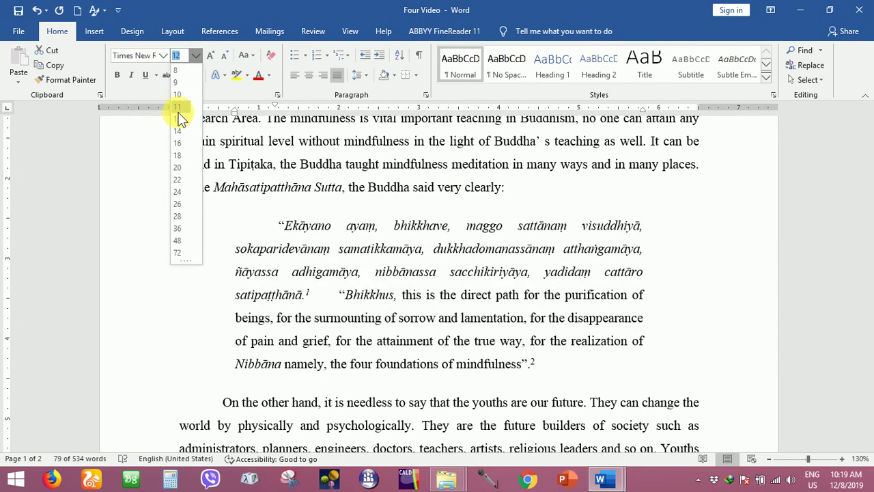
{"action": "left_click", "coordinate": [178, 109]}
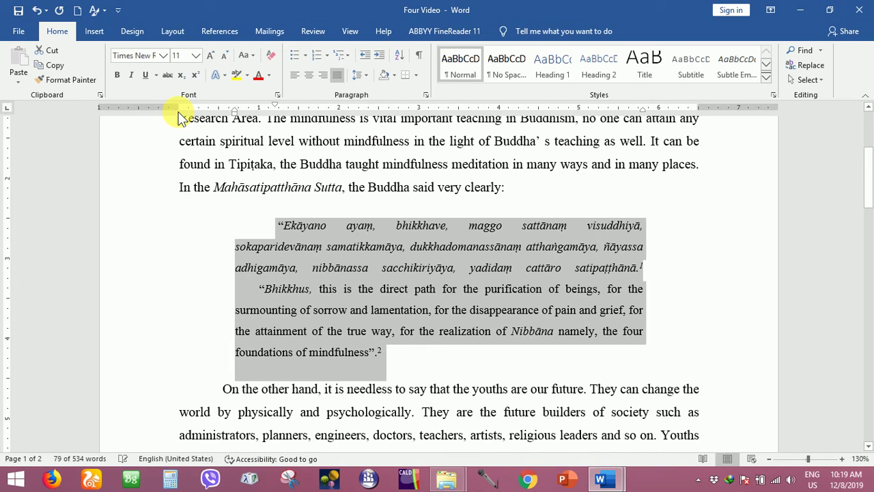
{"action": "left_click", "coordinate": [362, 77]}
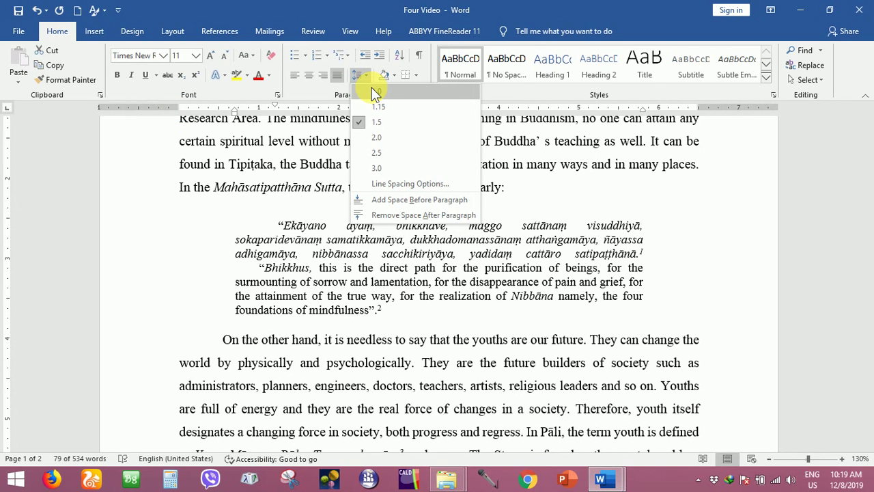
{"action": "left_click", "coordinate": [375, 93]}
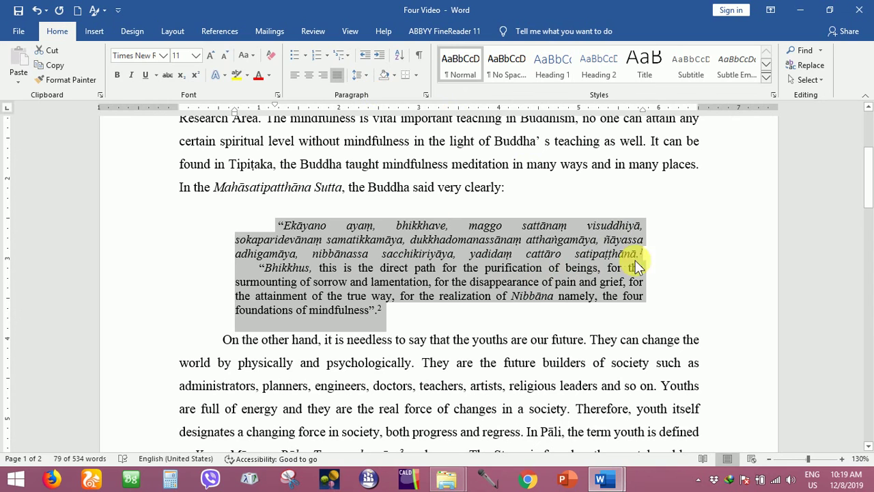
{"action": "scroll", "coordinate": [629, 228], "scroll_direction": "down", "scroll_amount": 1}
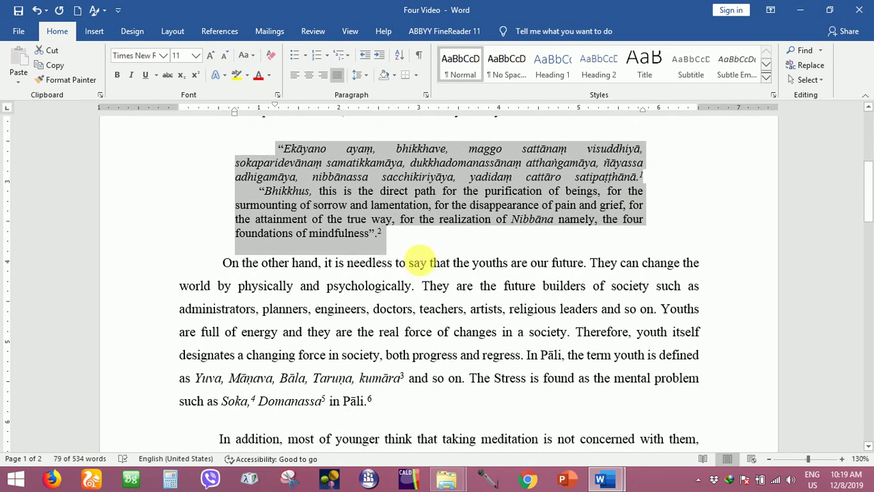
{"action": "scroll", "coordinate": [403, 239], "scroll_direction": "up", "scroll_amount": 1}
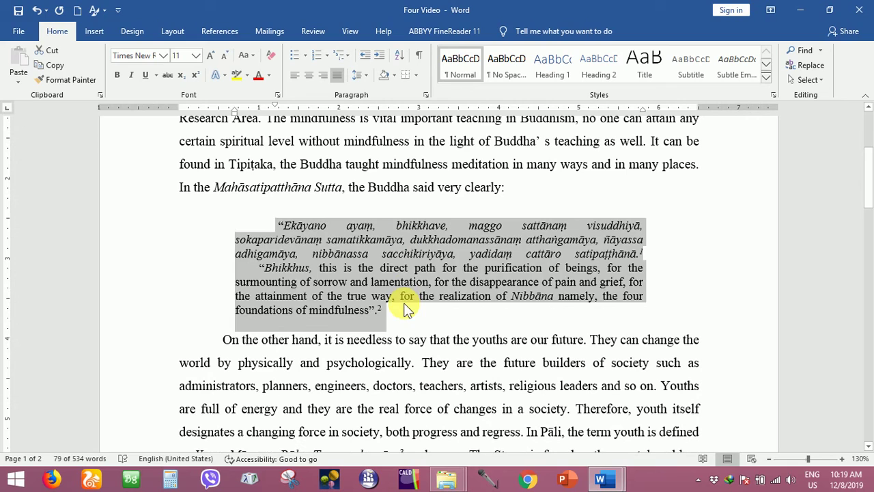
{"action": "left_click", "coordinate": [391, 311]}
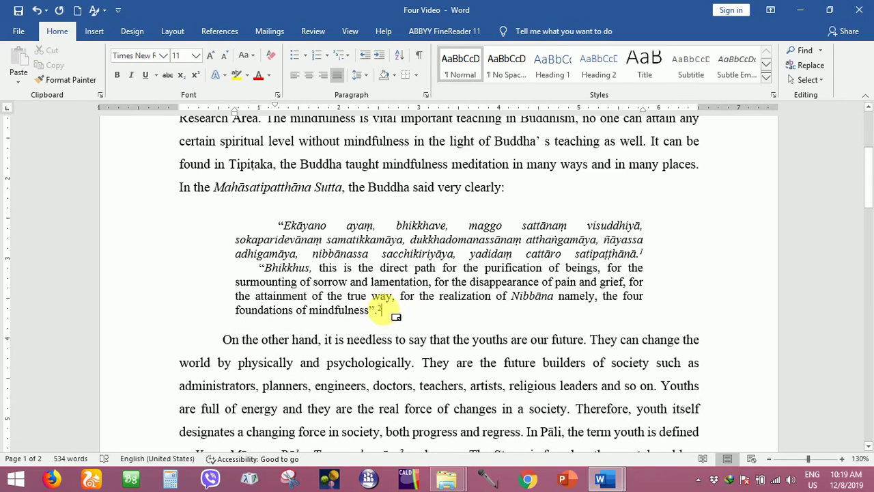
Check the font size of the second footnote at the end of the first page
{"action": "scroll", "coordinate": [403, 303], "scroll_direction": "down", "scroll_amount": 1}
{"action": "scroll", "coordinate": [362, 172], "scroll_direction": "down", "scroll_amount": 2}
{"action": "scroll", "coordinate": [387, 180], "scroll_direction": "down", "scroll_amount": 4}
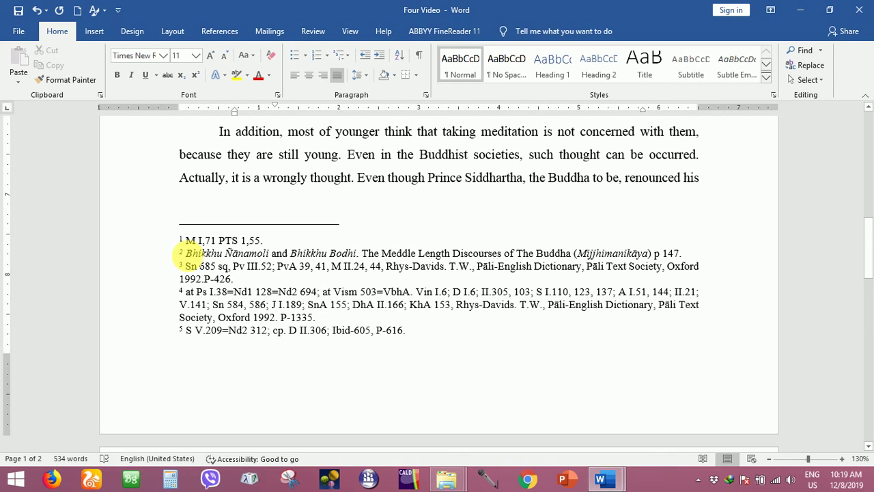
{"action": "left_click", "coordinate": [187, 255]}
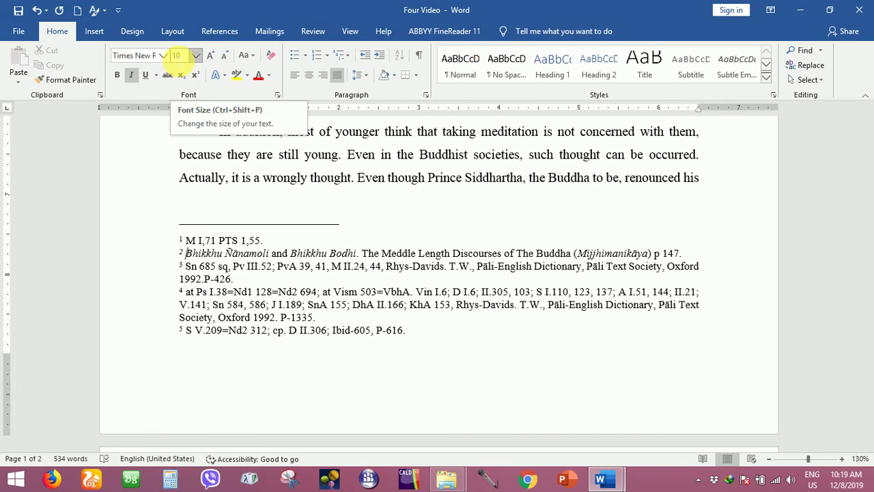
Review the formatted long quotation with its introductory paragraph and switch to the quotation rules in the Research Paper Format document
{"action": "scroll", "coordinate": [383, 294], "scroll_direction": "up", "scroll_amount": 2}
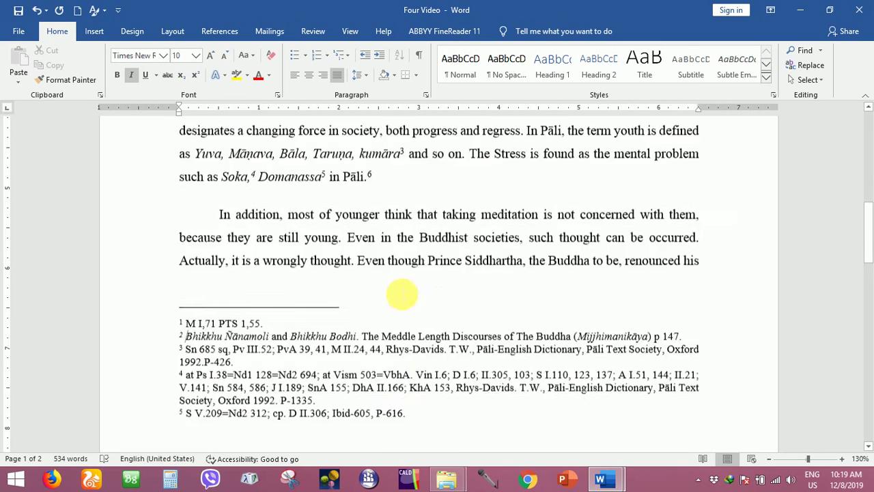
{"action": "scroll", "coordinate": [402, 294], "scroll_direction": "up", "scroll_amount": 8}
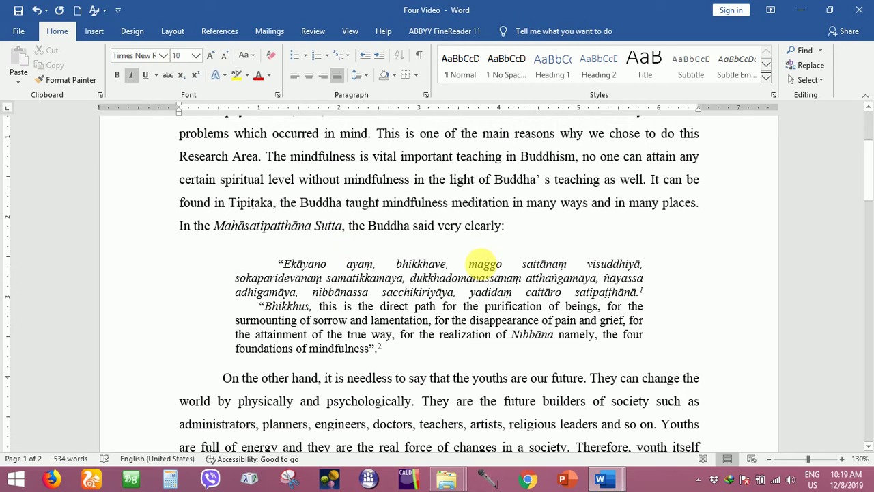
{"action": "scroll", "coordinate": [437, 273], "scroll_direction": "up", "scroll_amount": 3}
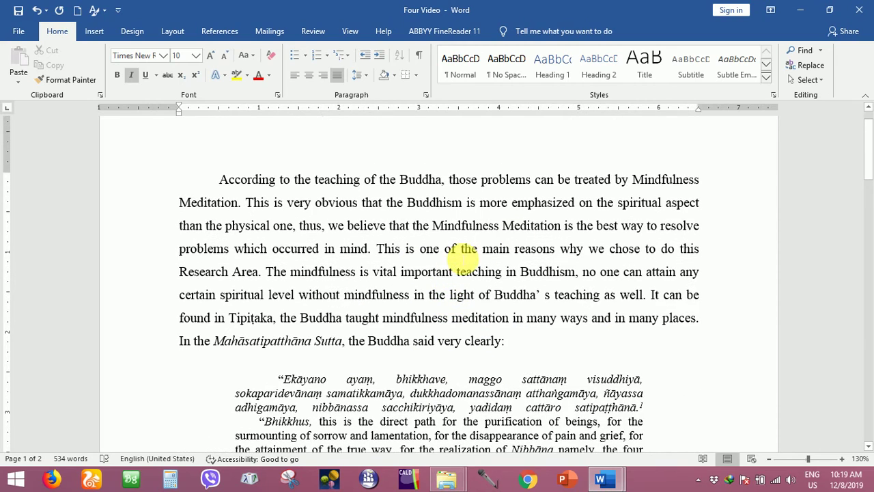
{"action": "scroll", "coordinate": [462, 259], "scroll_direction": "down", "scroll_amount": 2}
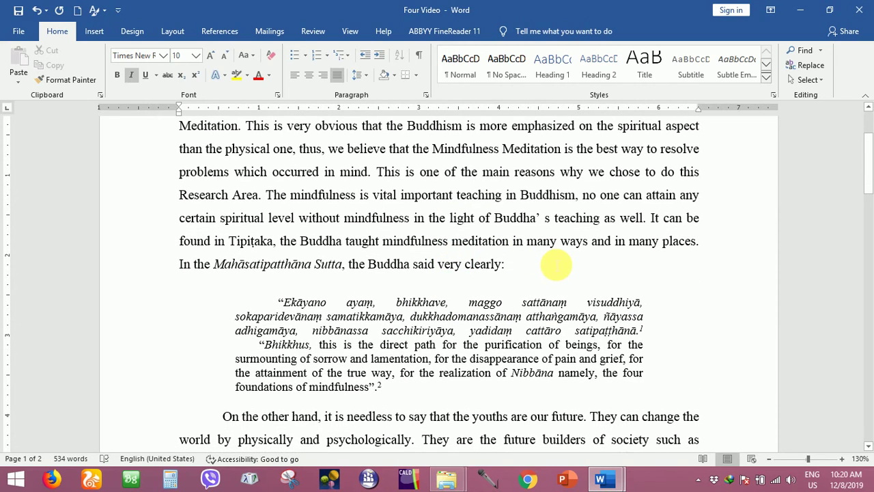
{"action": "scroll", "coordinate": [550, 260], "scroll_direction": "down", "scroll_amount": 2}
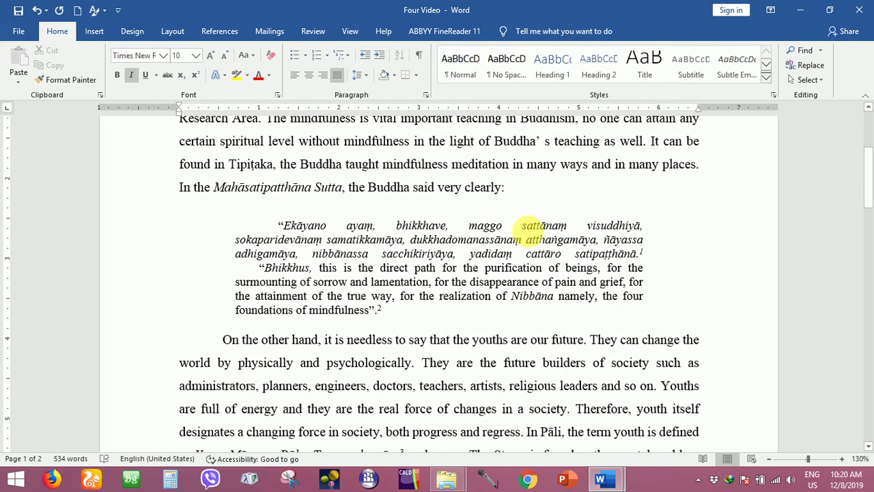
{"action": "mouse_move", "coordinate": [601, 475]}
{"action": "left_click", "coordinate": [634, 432]}
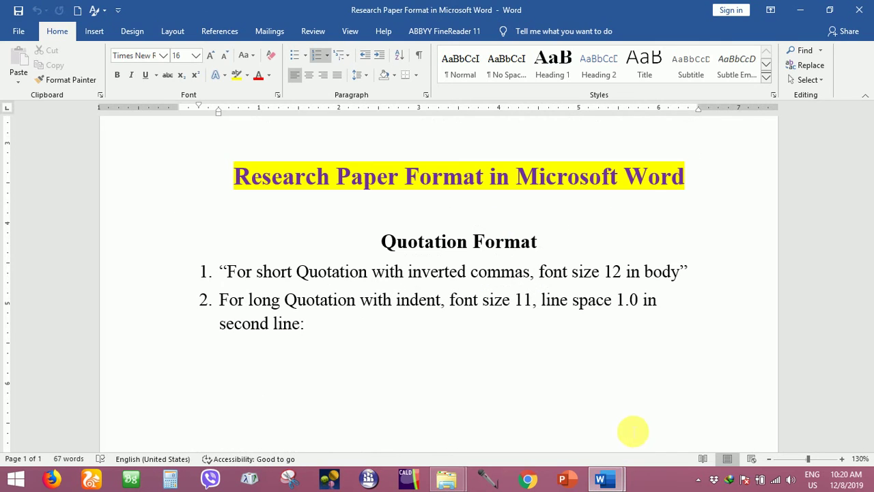